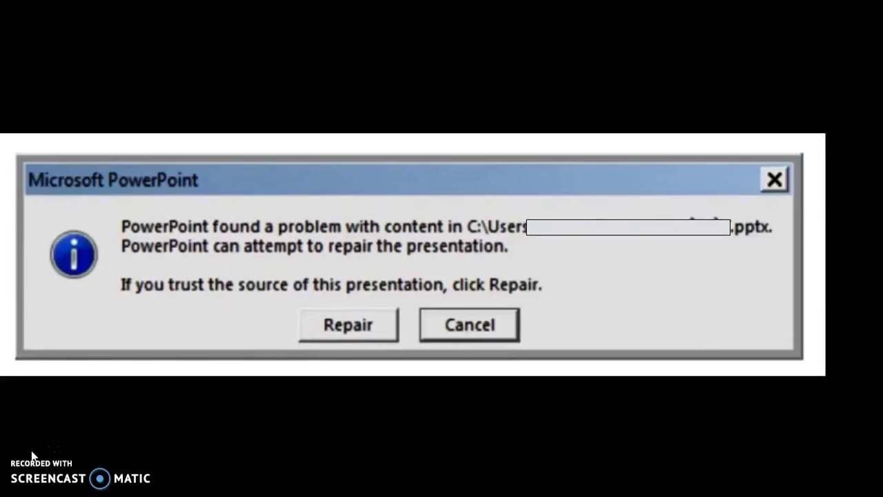
- Exit the slide show and move the repair-error screenshot up and to the right on the slide
key("Escape")
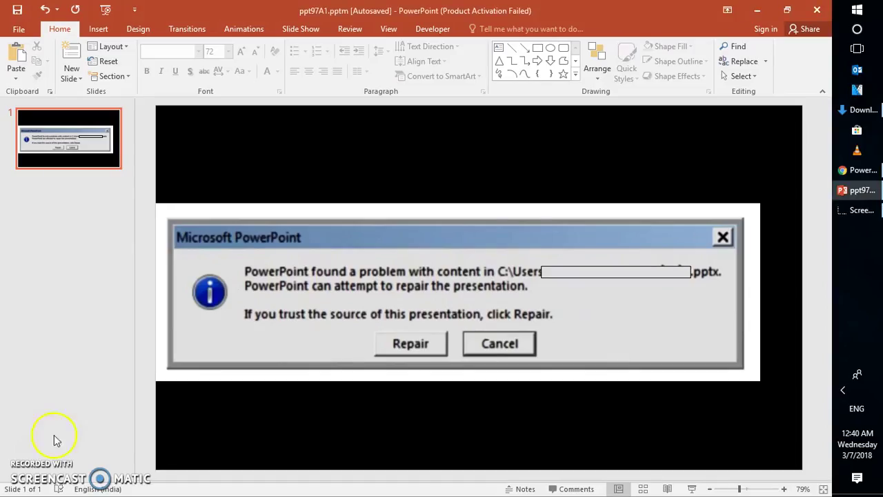
left_click_drag(528, 227, 662, 191)
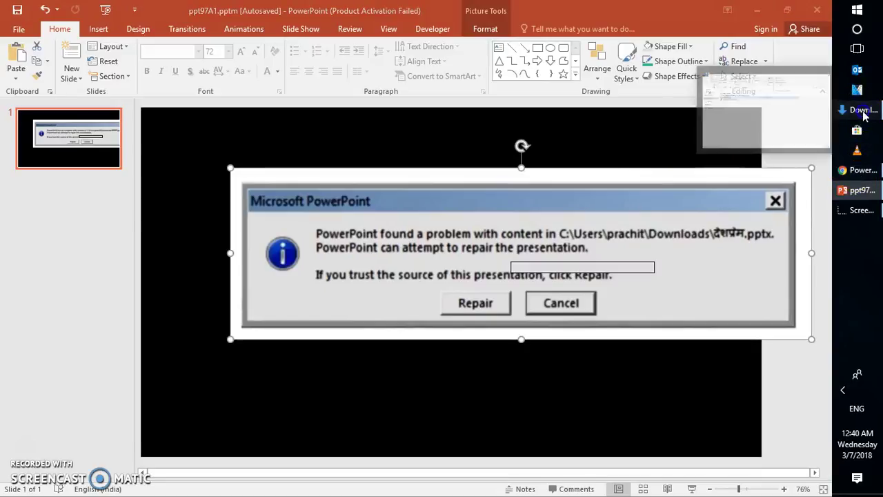
- Unblock samplepptx.pptx in the Downloads folder through its Properties and apply the change
left_click(859, 109)
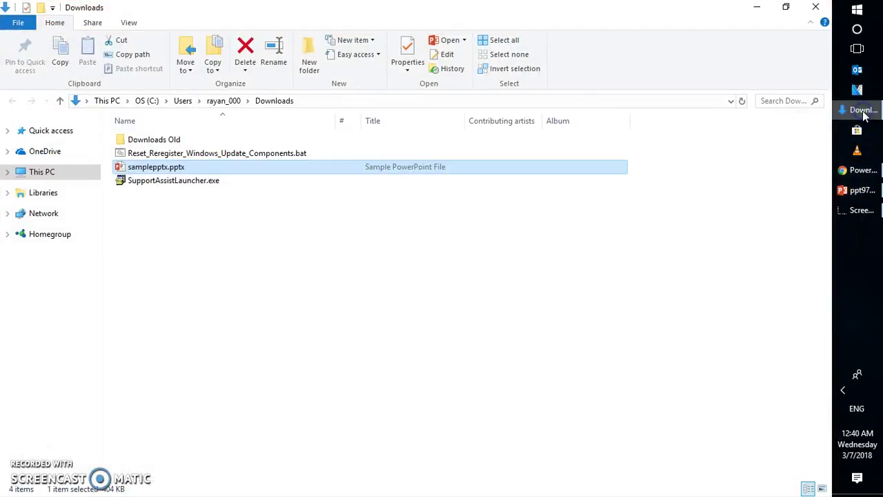
right_click(213, 173)
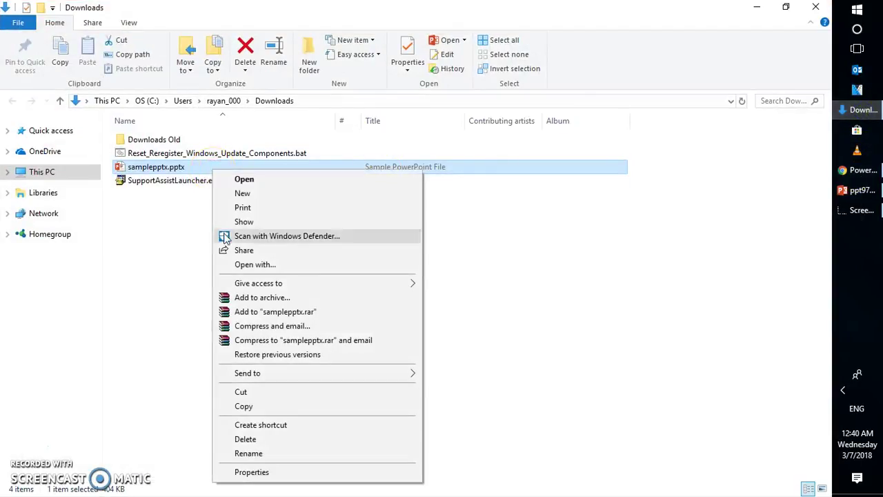
left_click(284, 473)
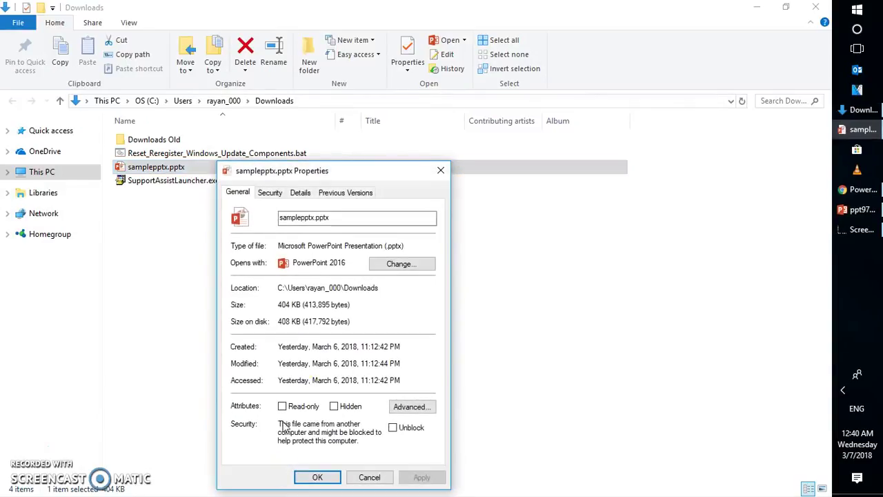
left_click(393, 428)
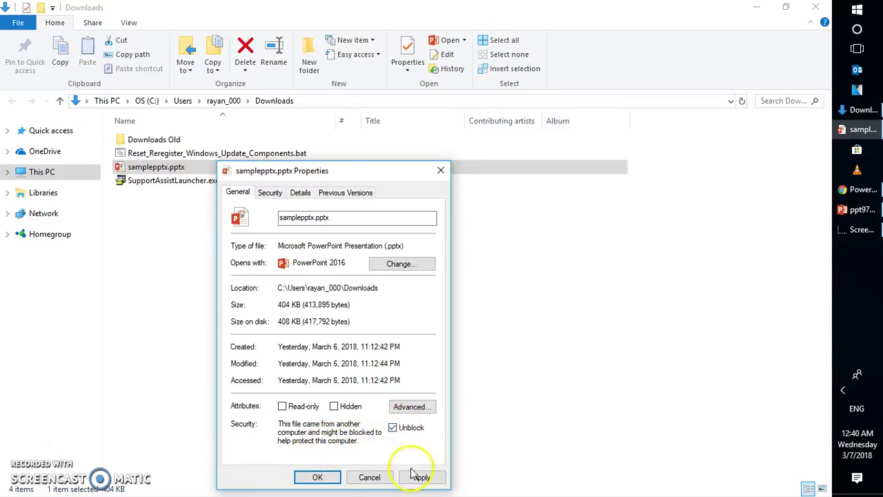
left_click(319, 476)
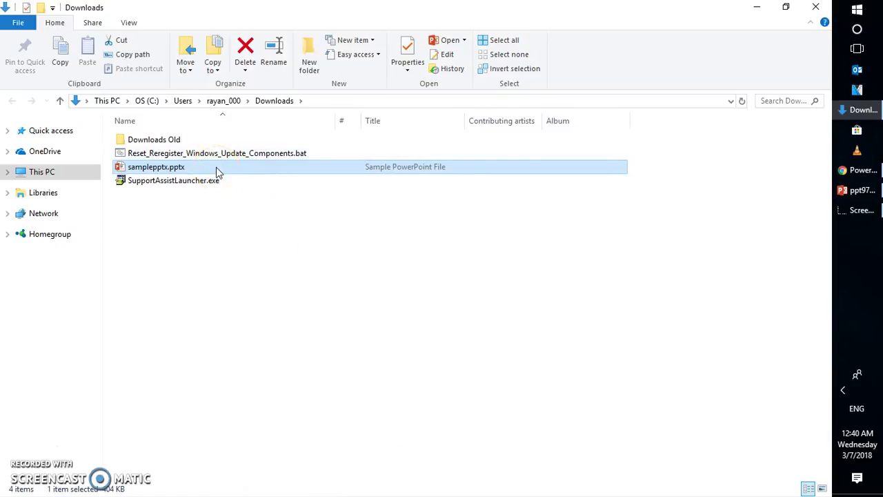
left_click_drag(216, 167, 158, 180)
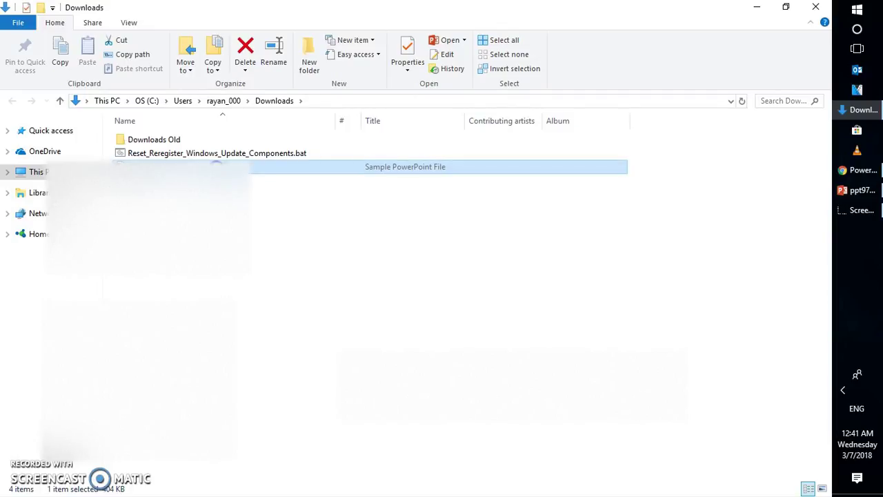
- Open and close samplepptx.pptx, then shift the repair-error picture up and left on ppt97A1
key("Return")
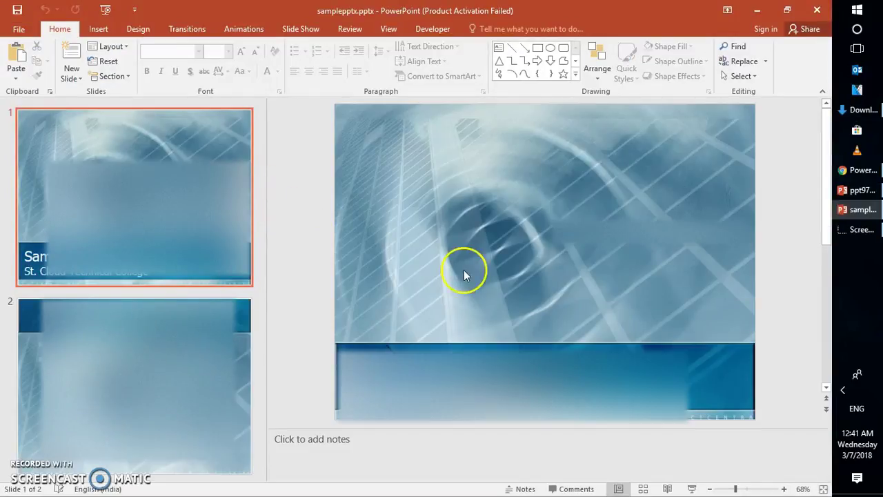
left_click(817, 9)
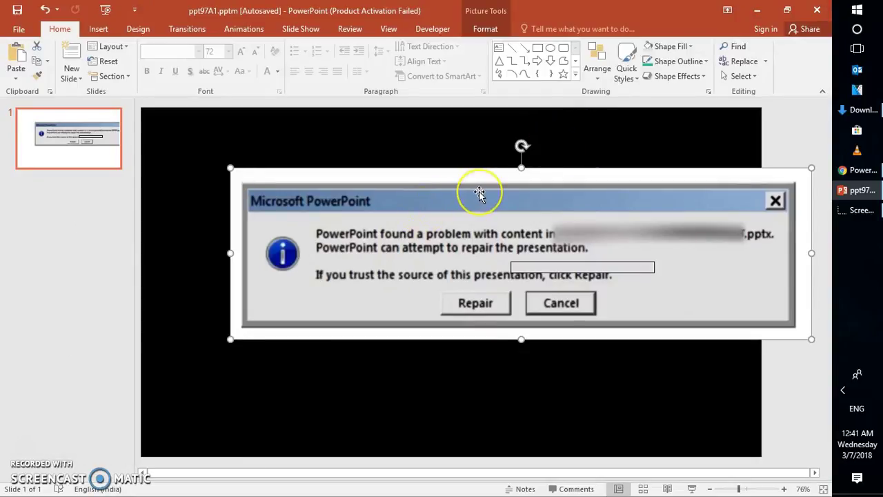
left_click_drag(479, 194, 391, 171)
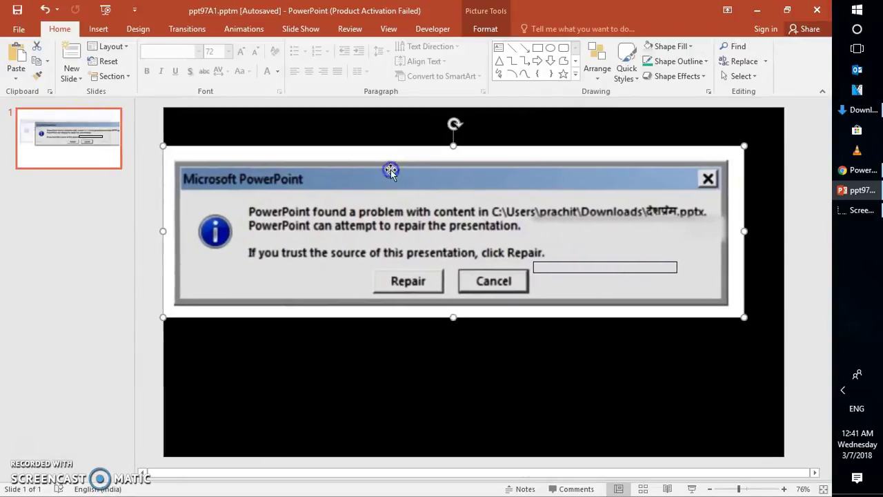
- Untick Protected View for files originating from the Internet in the Trust Center and confirm both dialogs
left_click(21, 30)
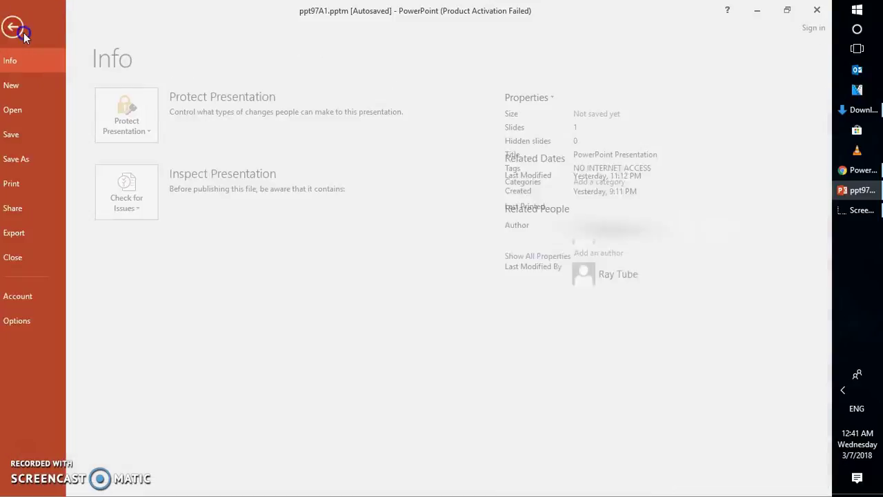
left_click(38, 321)
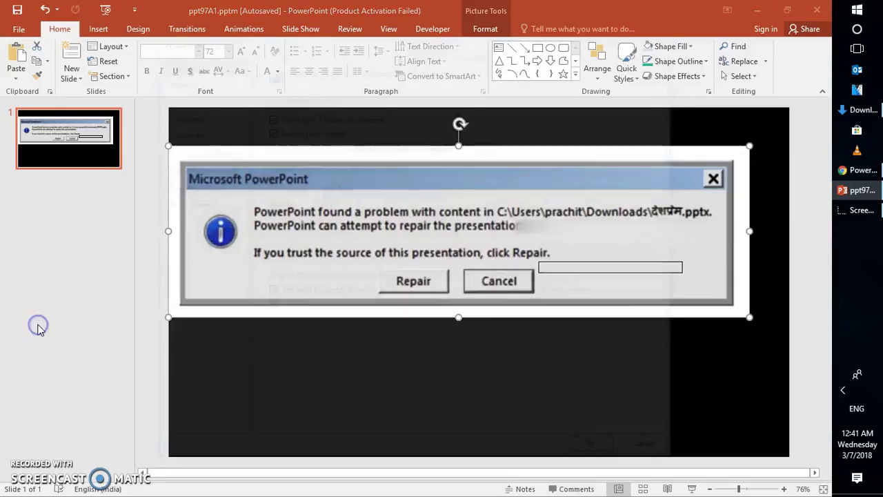
left_click(199, 209)
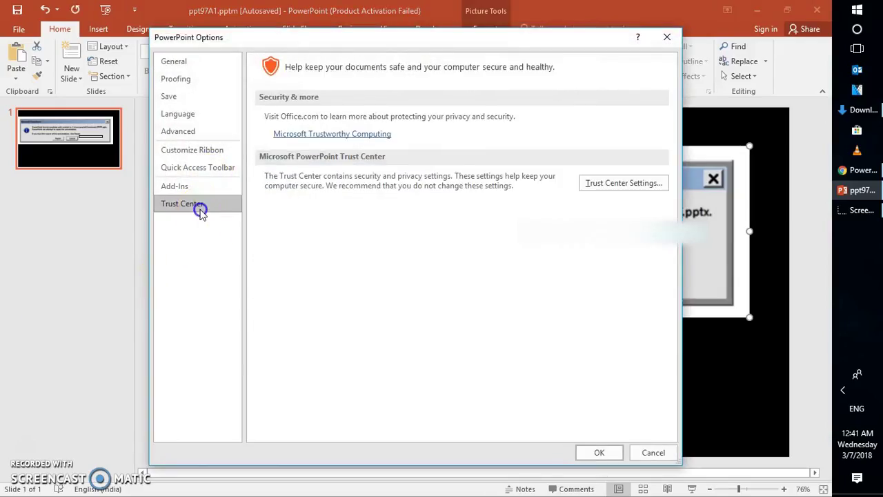
left_click(623, 184)
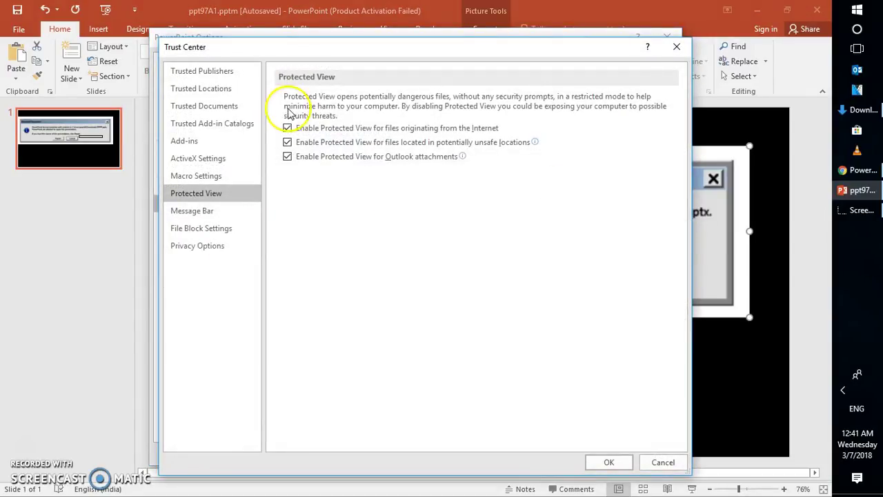
left_click(288, 129)
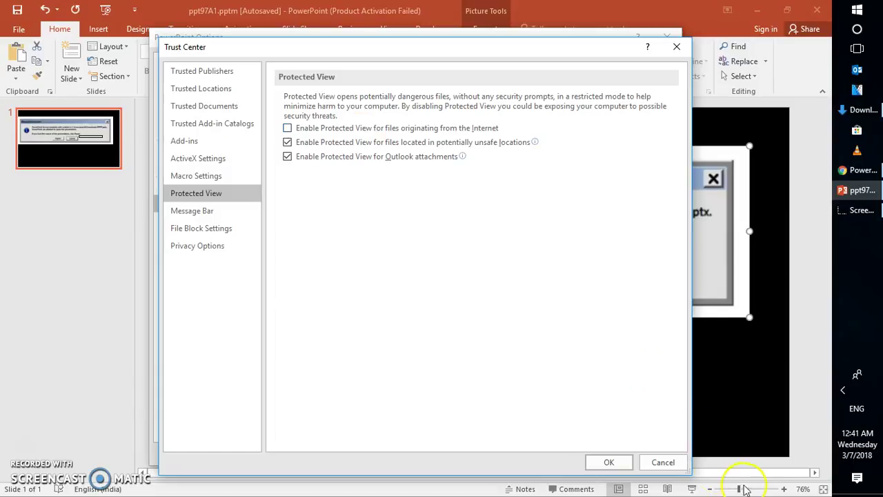
left_click(619, 461)
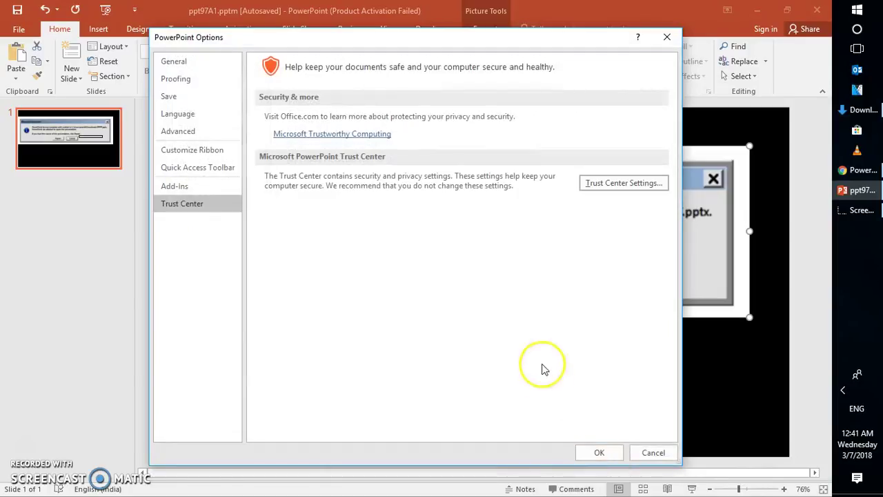
left_click(599, 455)
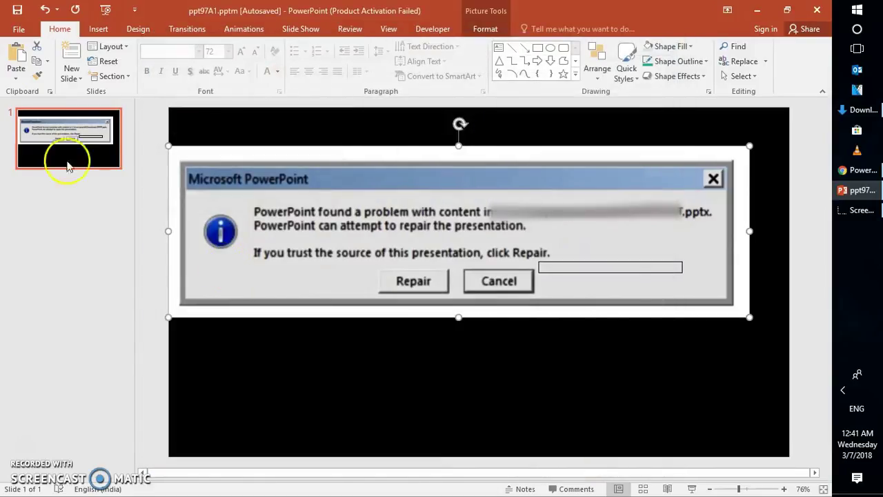
- Reopen the Trust Center settings from PowerPoint Options and go to the Trusted Locations page
left_click(18, 31)
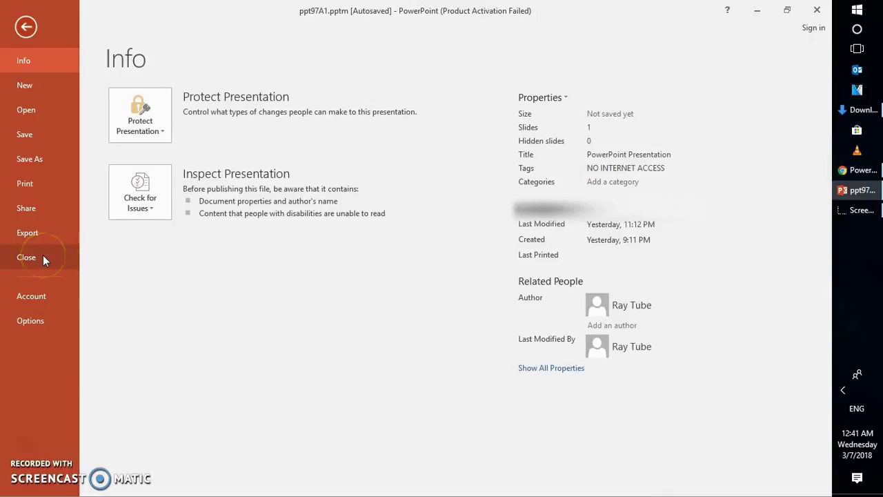
left_click(43, 317)
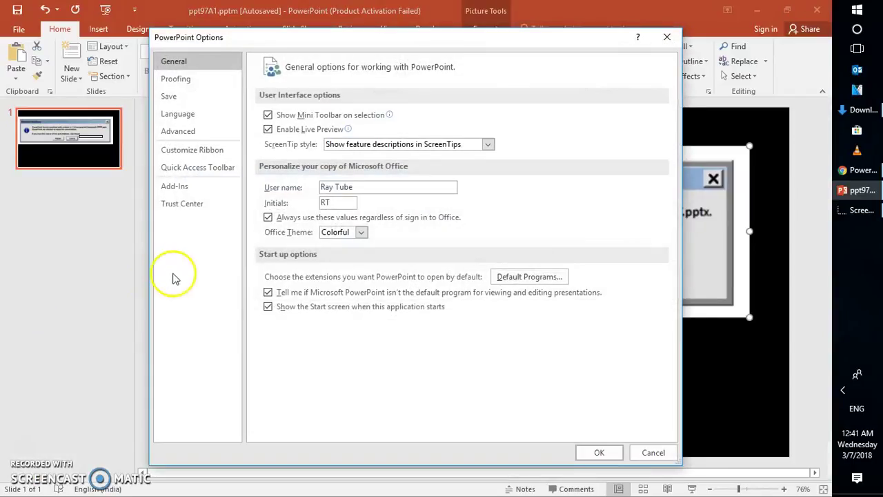
left_click(178, 204)
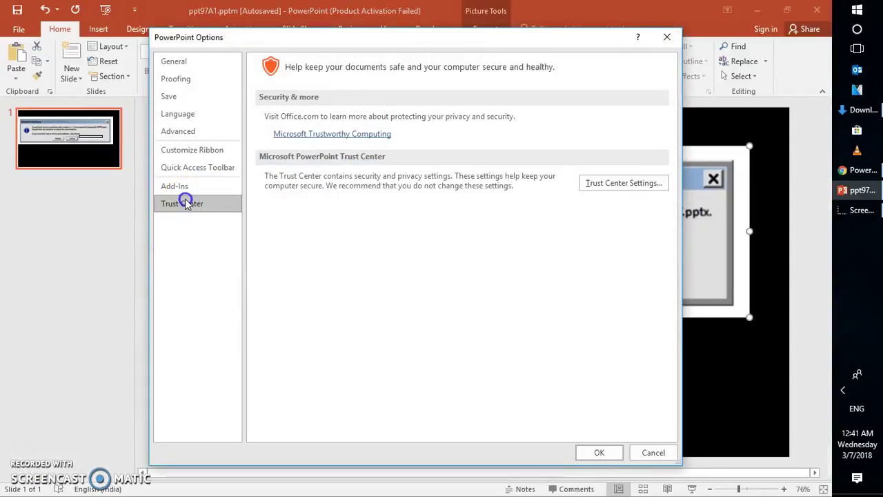
left_click(603, 185)
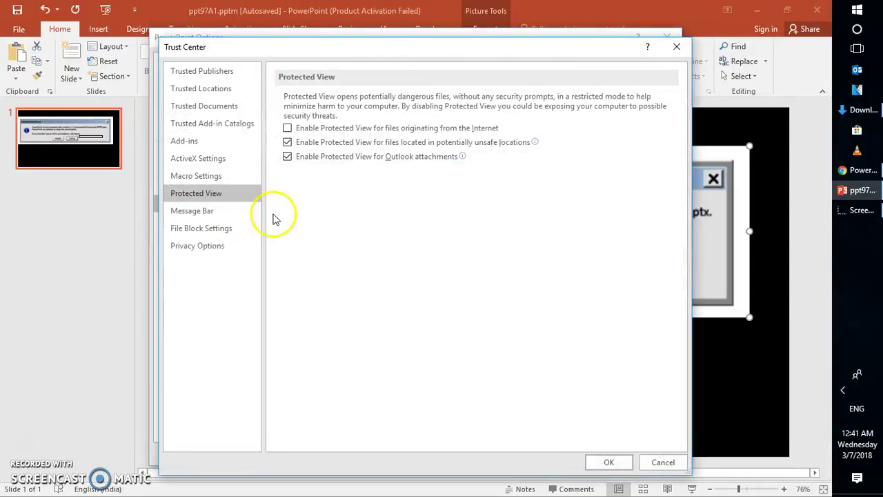
left_click(204, 93)
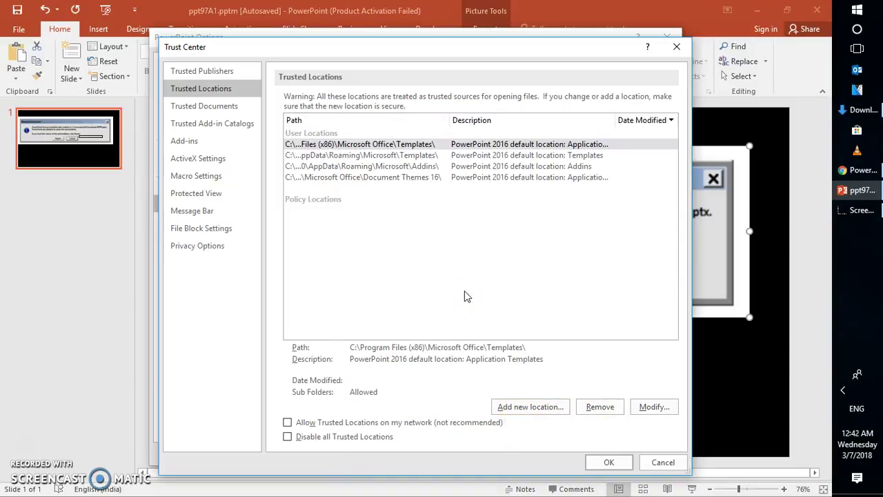
- Start a new trusted location and trim its path down to C:\
left_click(534, 412)
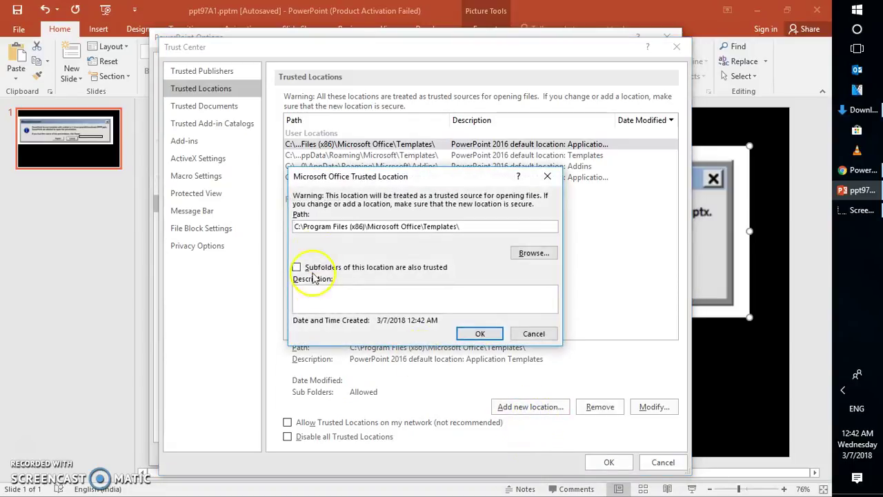
left_click(391, 229)
left_click(306, 228)
left_click_drag(306, 228, 545, 227)
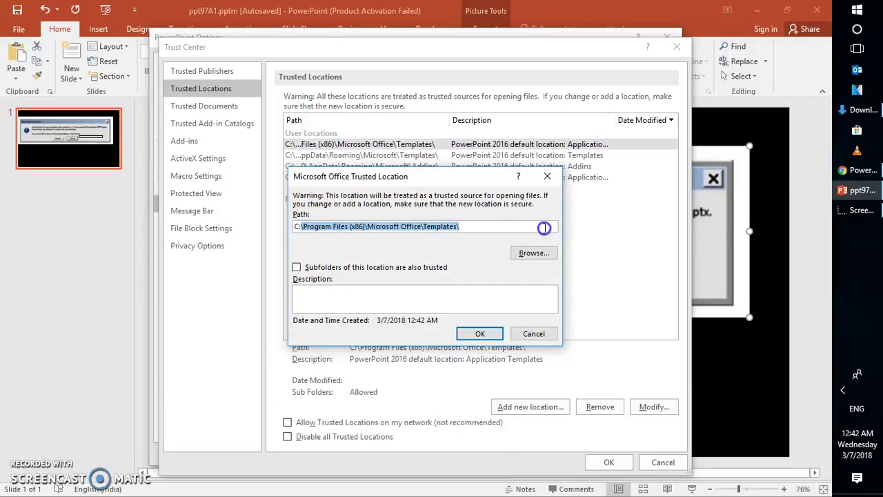
key("BackSpace")
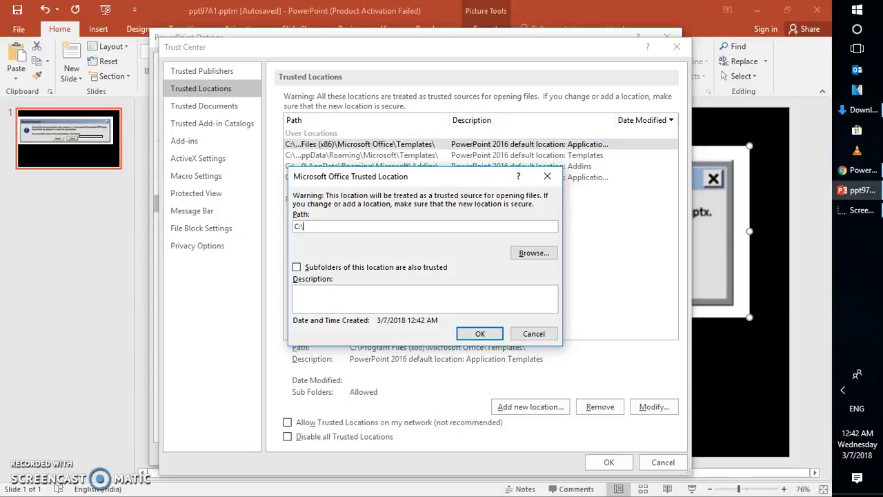
- Trust the subfolders of C:\ too, add the location, and close the Trust Center
left_click(296, 269)
left_click(296, 268)
left_click(483, 335)
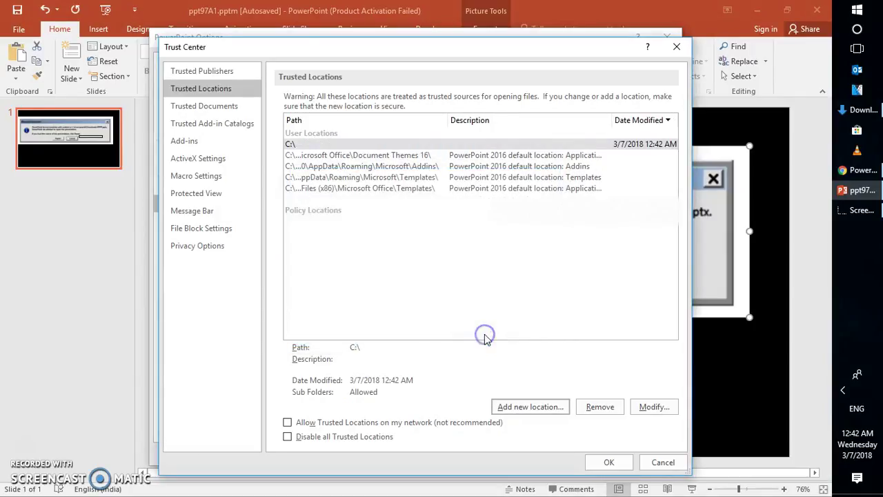
left_click(608, 463)
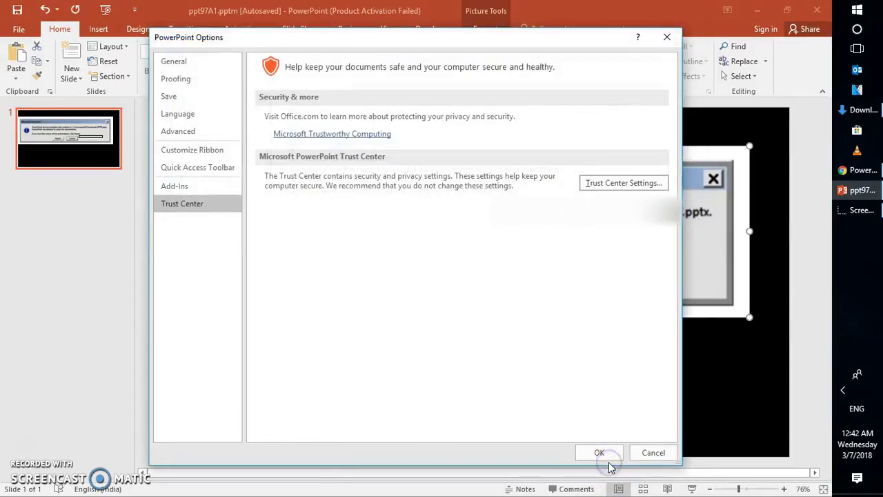
- Confirm PowerPoint Options to keep the new settings, then use the top-right window controls
left_click(605, 462)
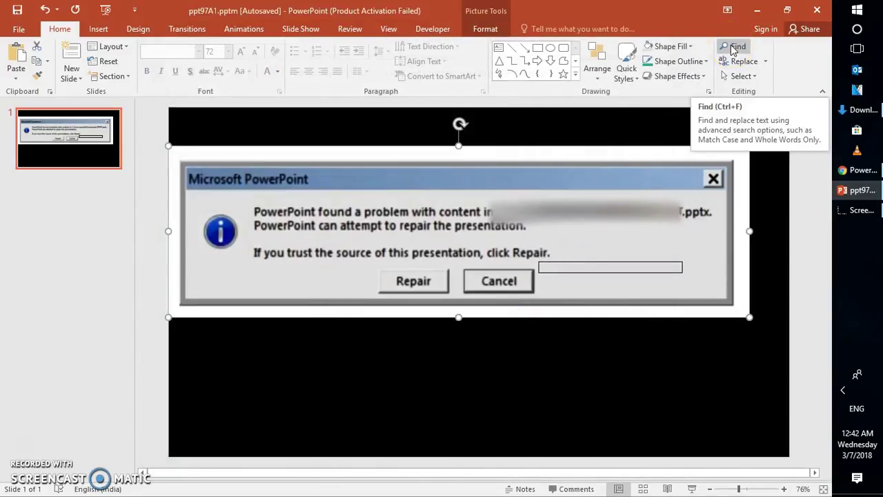
left_click(815, 8)
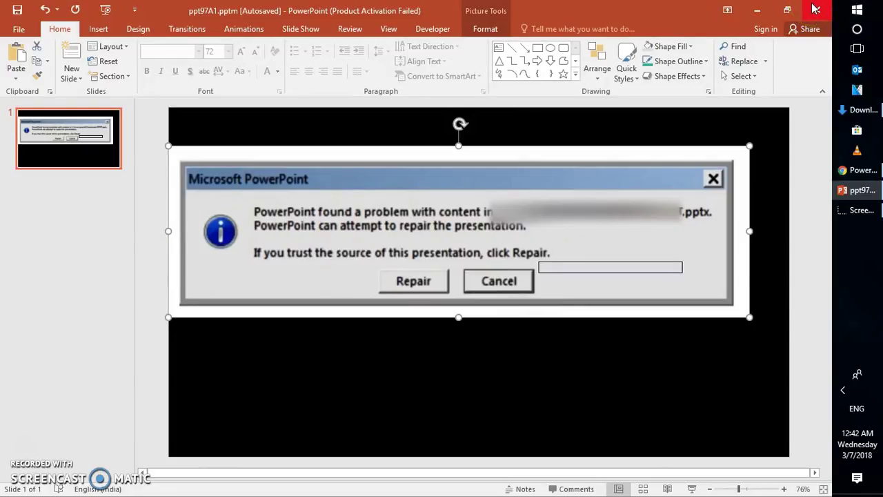
left_click(756, 11)
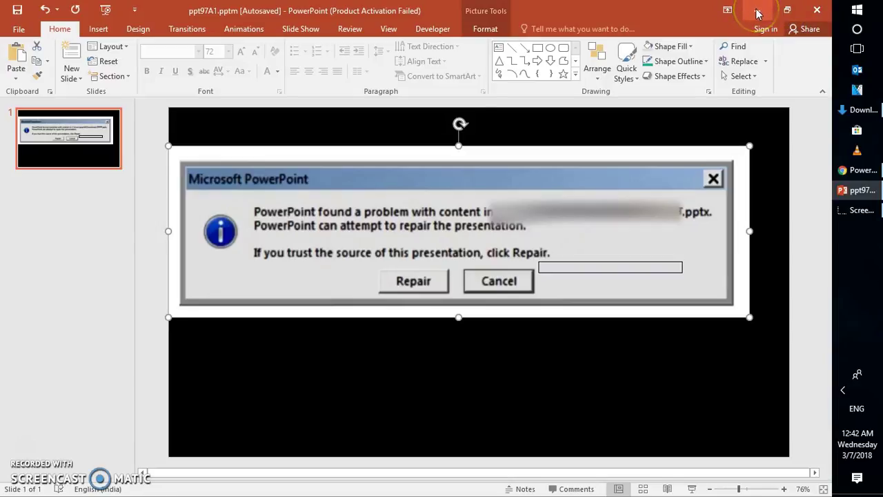